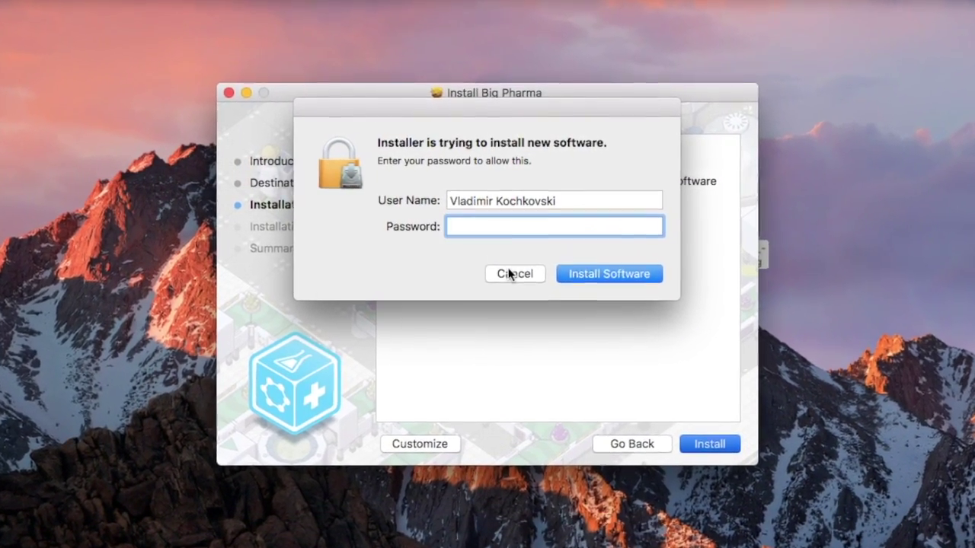
- Cancel the Installer password request and mount the Sublime Text Build 3126 disk image
{"action": "left_click", "coordinate": [508, 272]}
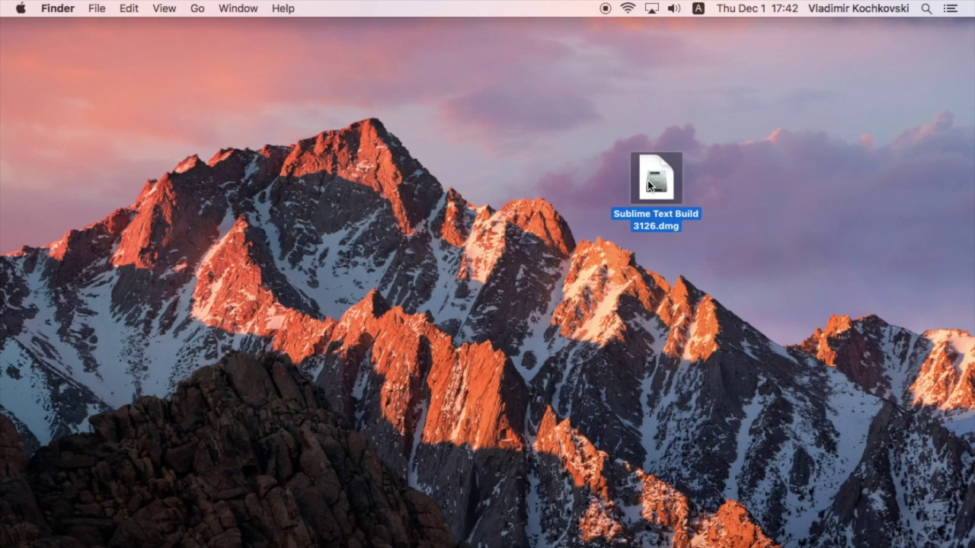
{"action": "double_click", "coordinate": [648, 185]}
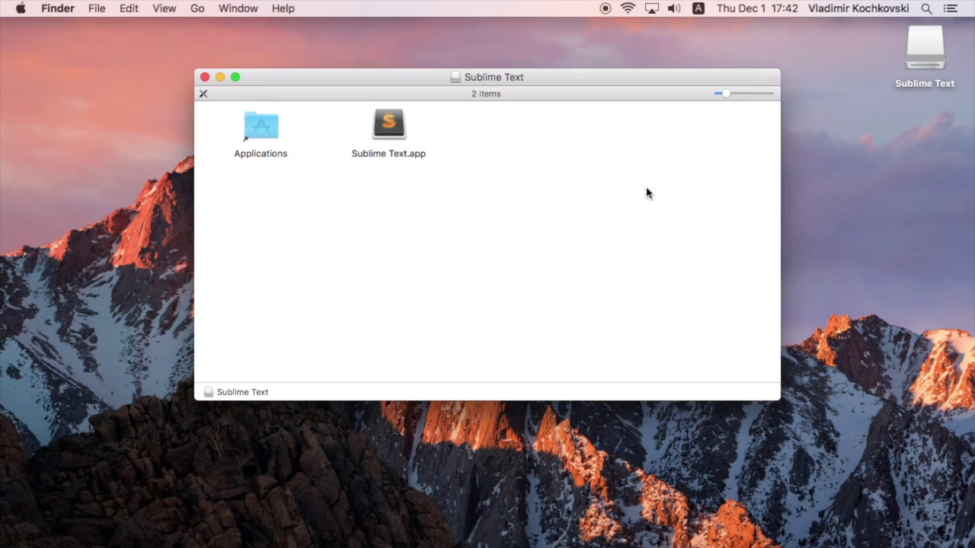
- Copy Sublime Text.app into Applications, download Big Pharma for Mac, and launch Big_Pharma_-_1.07.04.pkg
{"action": "left_click", "coordinate": [390, 126]}
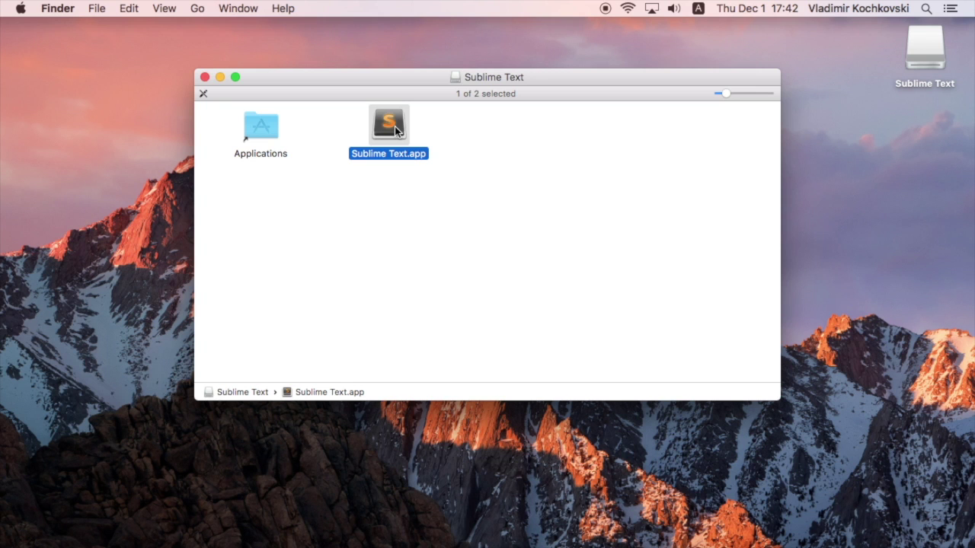
{"action": "left_click_drag", "start_coordinate": [395, 131], "coordinate": [266, 126]}
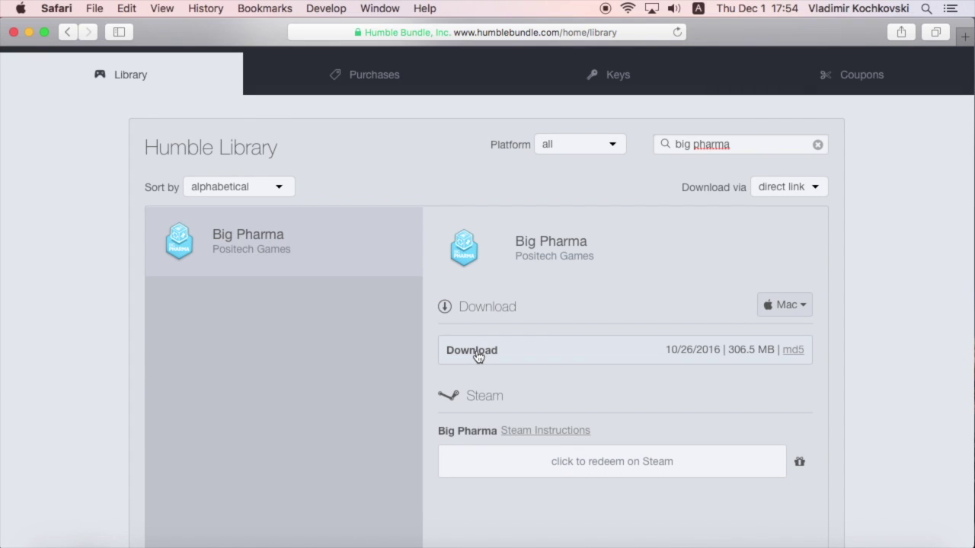
{"action": "left_click", "coordinate": [478, 357]}
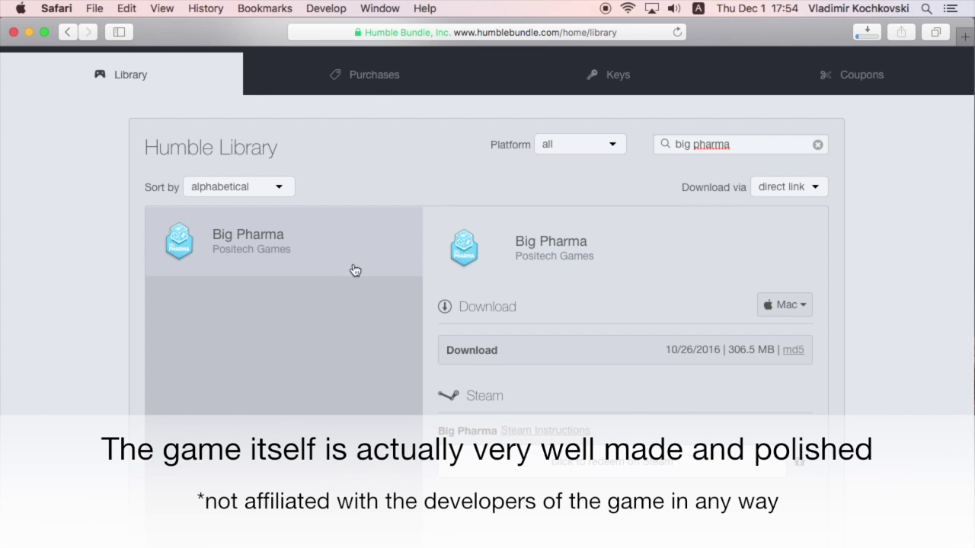
{"action": "left_click", "coordinate": [13, 33]}
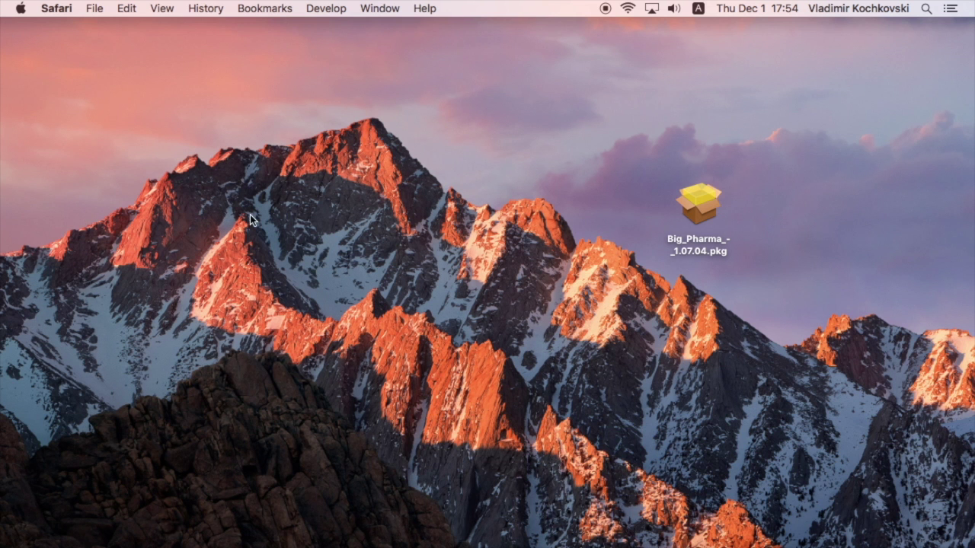
{"action": "double_click", "coordinate": [704, 199]}
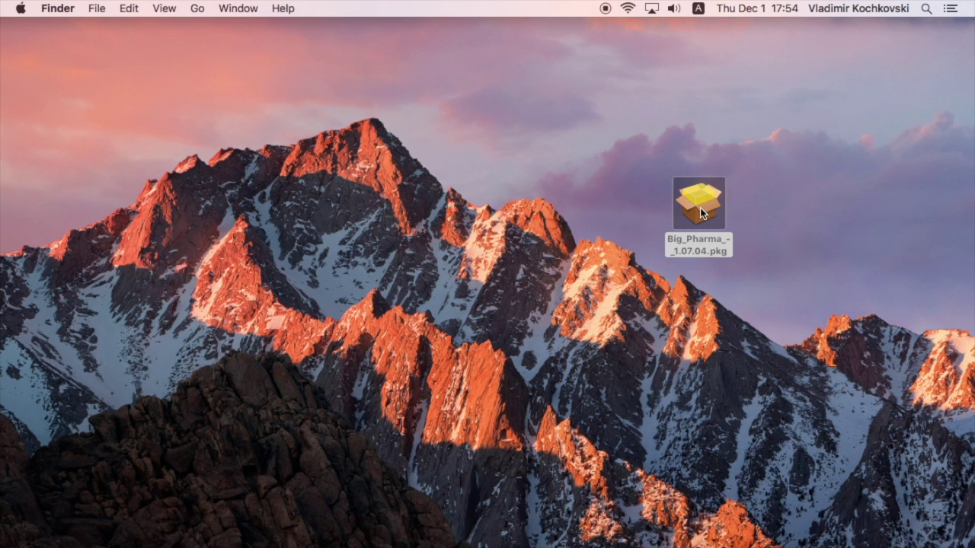
- Advance the Big Pharma installer to the 1.1 GB standard install, refuse the password, and close it
{"action": "left_click", "coordinate": [670, 413]}
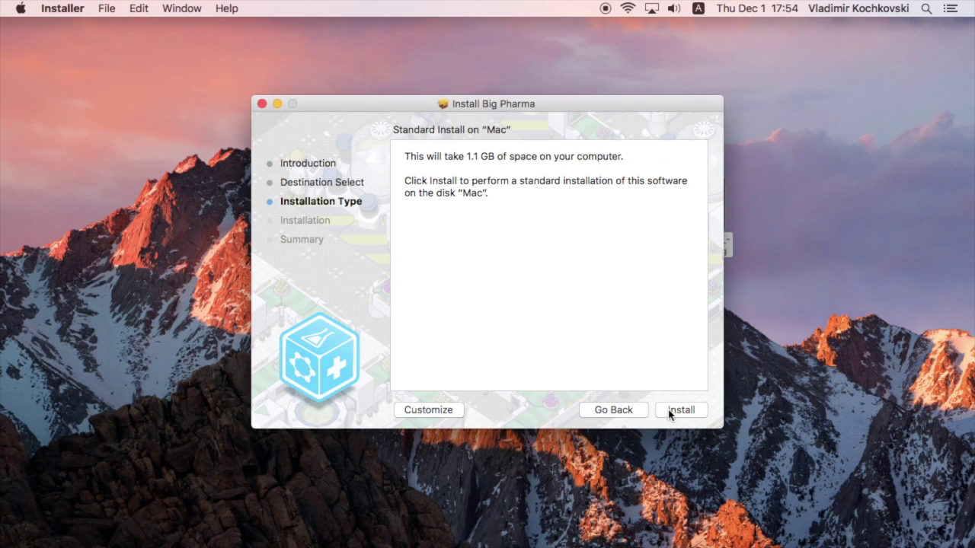
{"action": "left_click", "coordinate": [667, 411]}
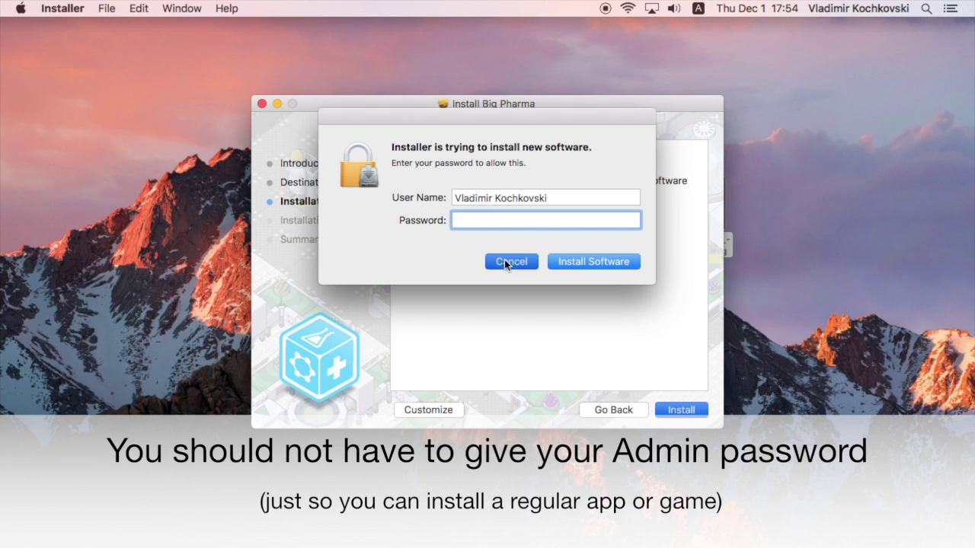
{"action": "left_click", "coordinate": [504, 261]}
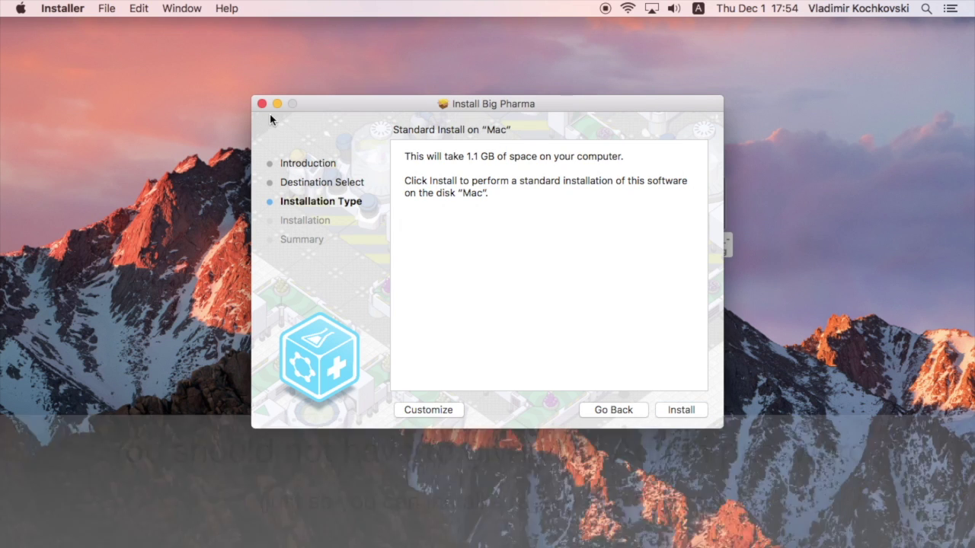
{"action": "left_click", "coordinate": [262, 105]}
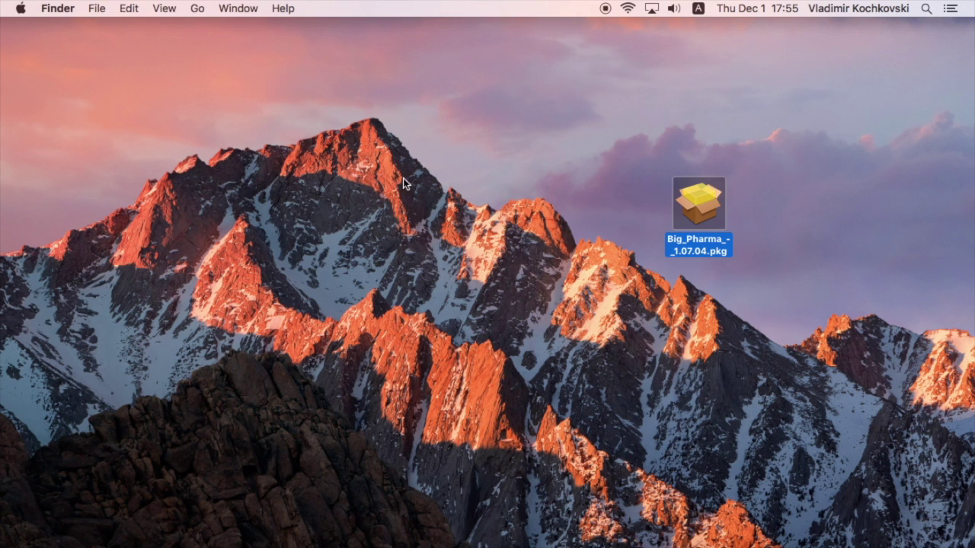
- Create a desktop folder named 'game' and place it right of the Big Pharma package
{"action": "left_click", "coordinate": [605, 248]}
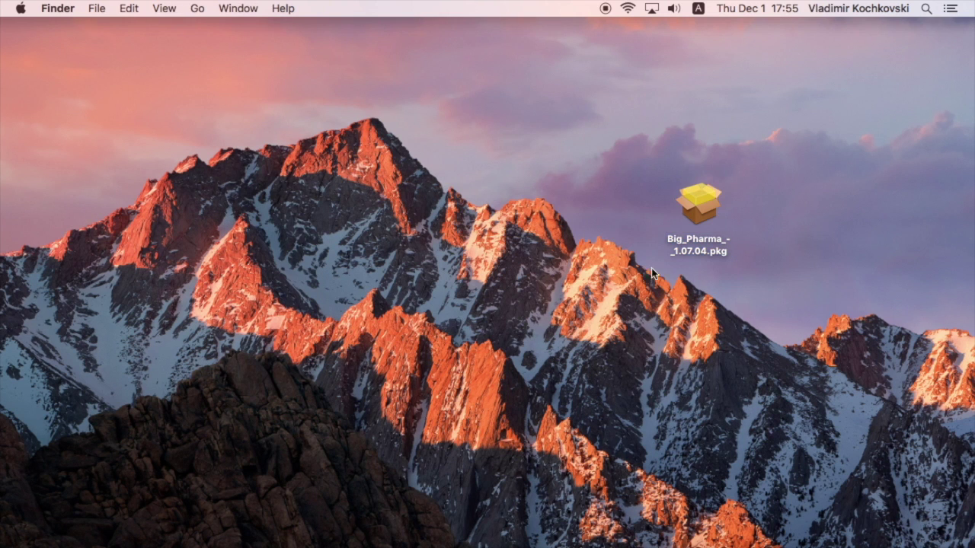
{"action": "right_click", "coordinate": [801, 212]}
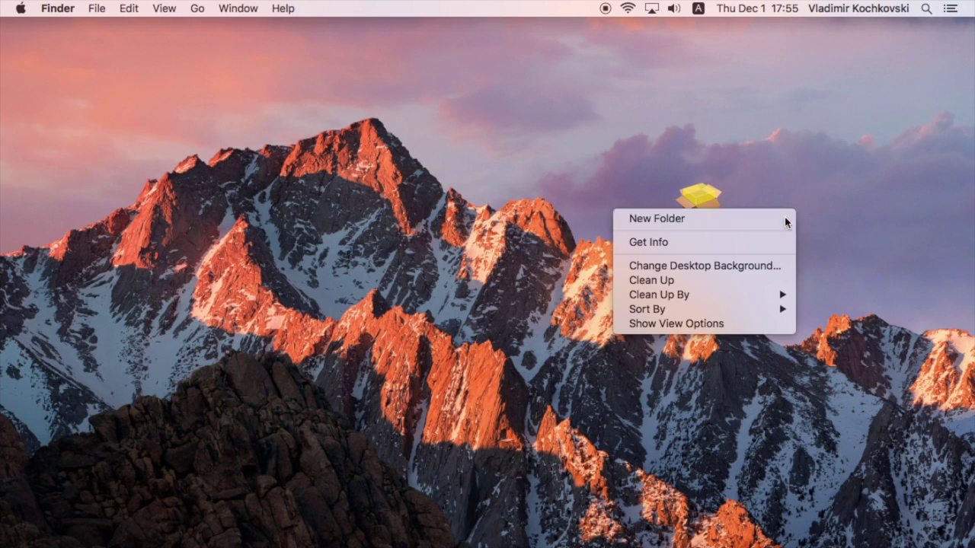
{"action": "left_click", "coordinate": [789, 219]}
{"action": "type", "text": "game"}
{"action": "key", "text": "Return"}
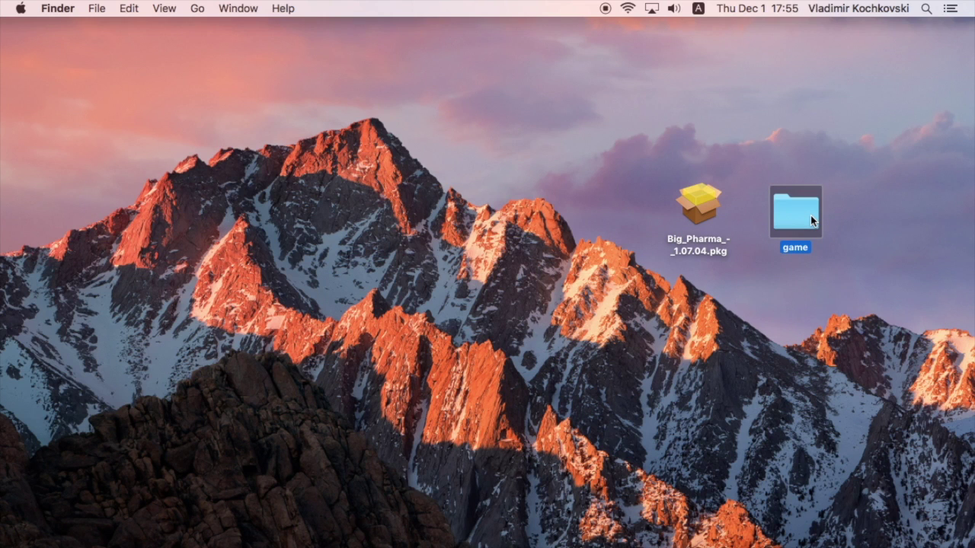
{"action": "left_click_drag", "start_coordinate": [810, 216], "coordinate": [872, 240]}
{"action": "left_click", "coordinate": [773, 195]}
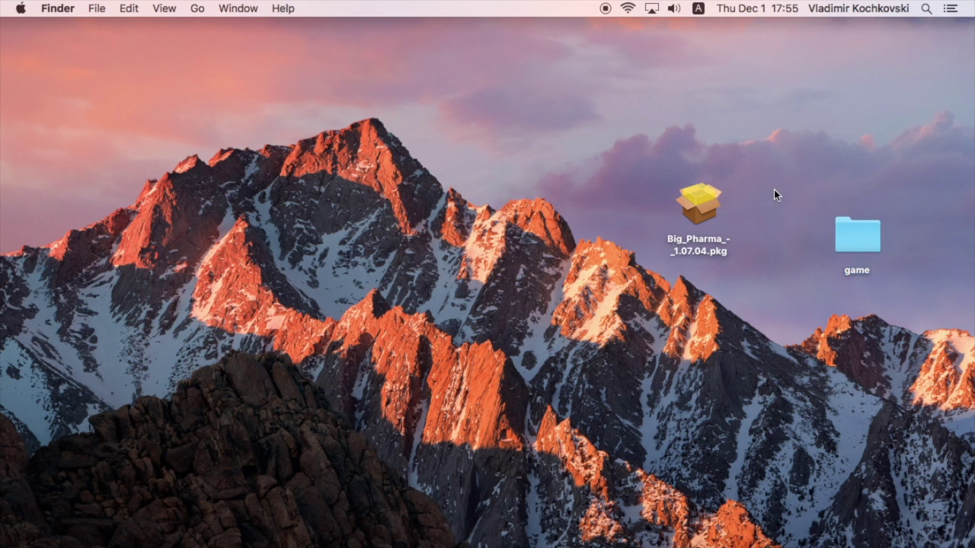
{"action": "left_click", "coordinate": [926, 9]}
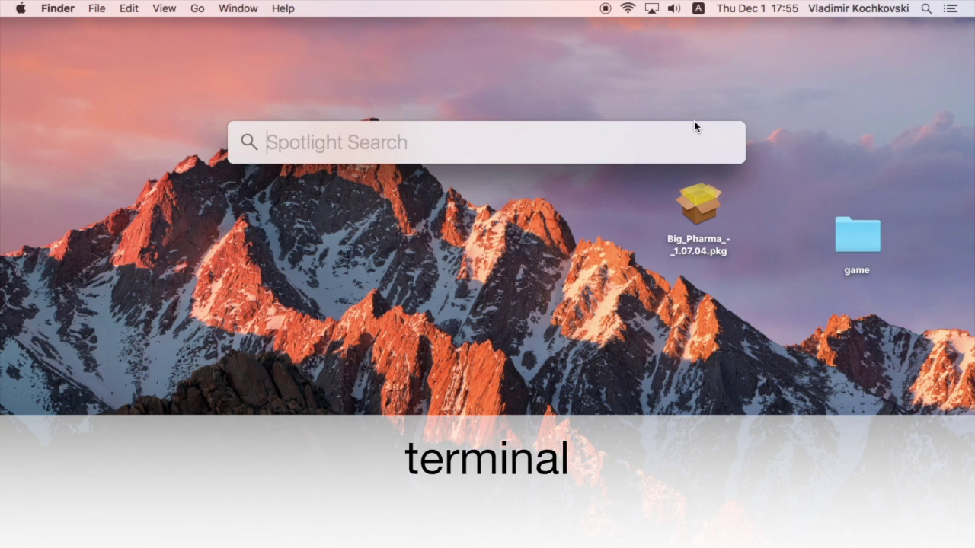
- Launch Terminal from Spotlight and shift its window slightly left
{"action": "type", "text": "terminal"}
{"action": "key", "text": "Return"}
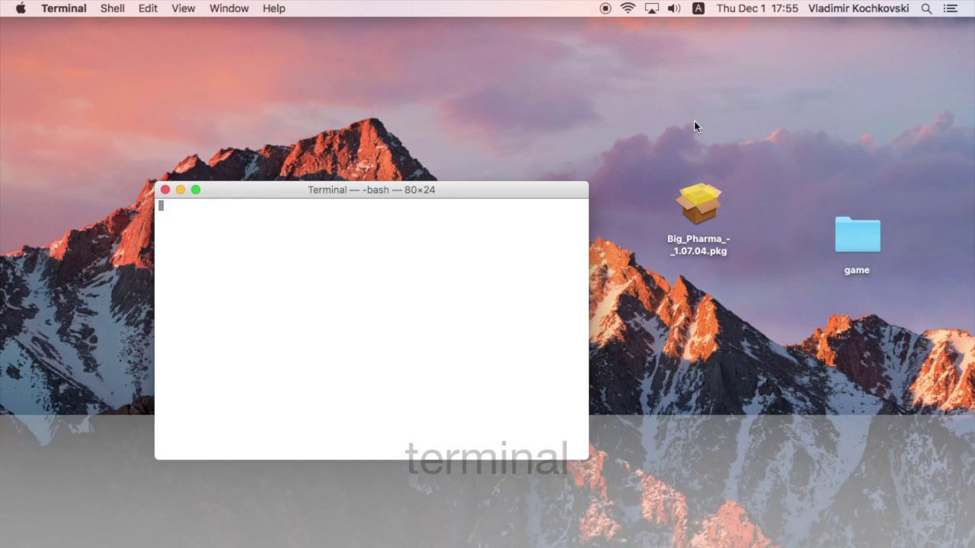
{"action": "left_click_drag", "start_coordinate": [462, 189], "coordinate": [446, 188]}
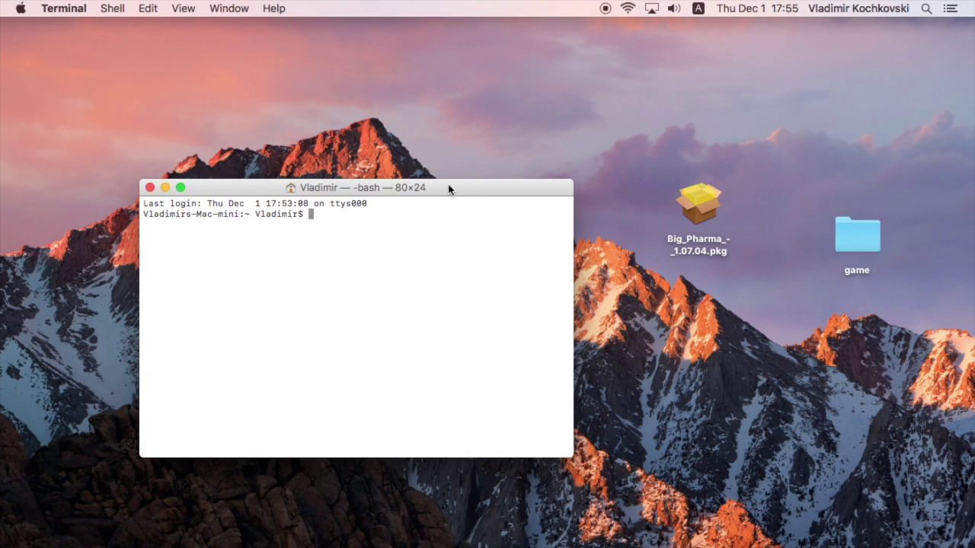
- Run pkgutil --expand on Big_Pharma_-_1.07.04.pkg into Desktop/game, which fails with Error 17
{"action": "type", "text": "pkgutil --expan"}
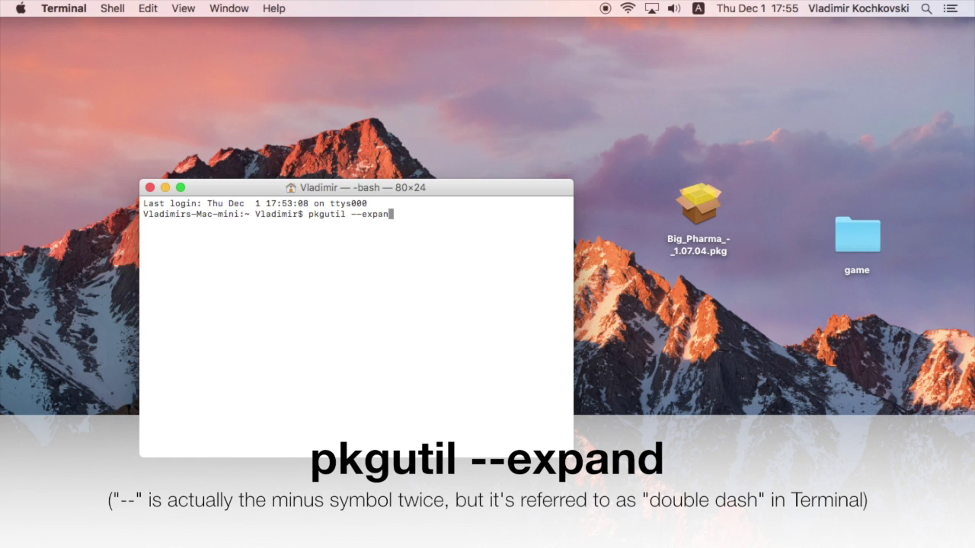
{"action": "type", "text": "d"}
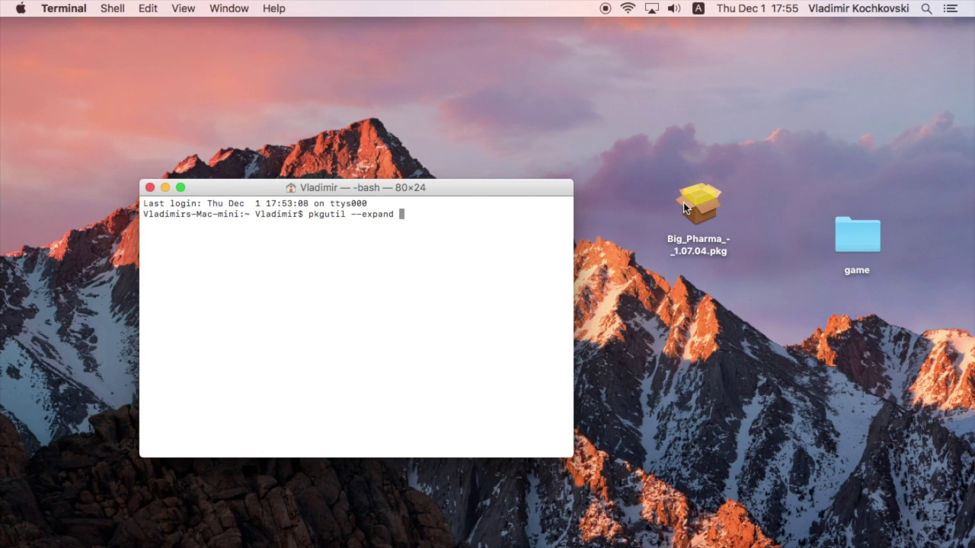
{"action": "left_click_drag", "start_coordinate": [698, 203], "coordinate": [472, 239]}
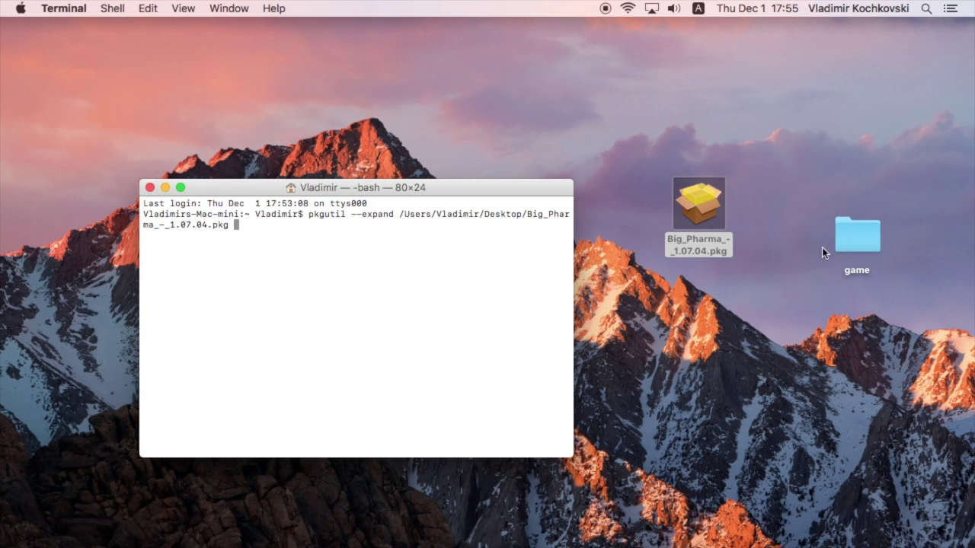
{"action": "left_click", "coordinate": [844, 238]}
{"action": "left_click_drag", "start_coordinate": [862, 237], "coordinate": [351, 263]}
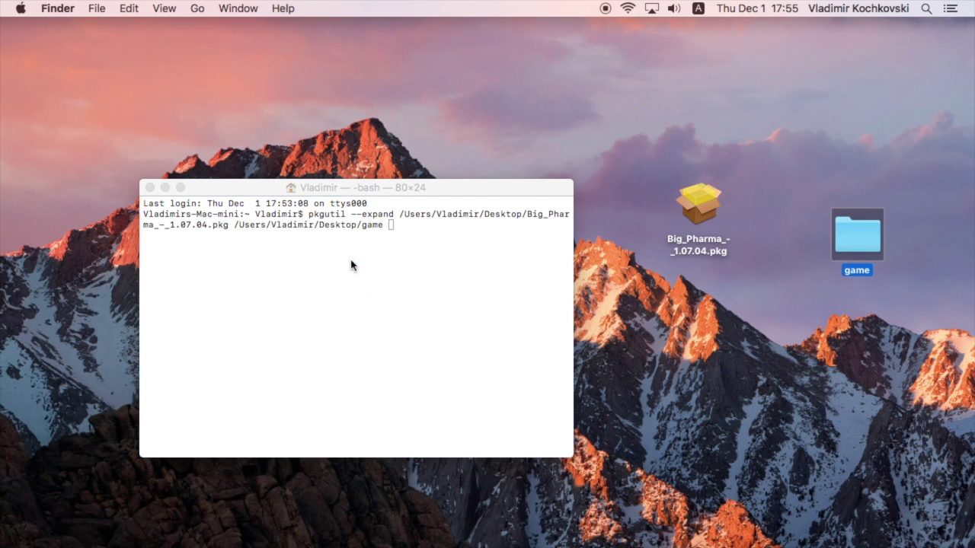
{"action": "left_click", "coordinate": [433, 190]}
{"action": "key", "text": "Return"}
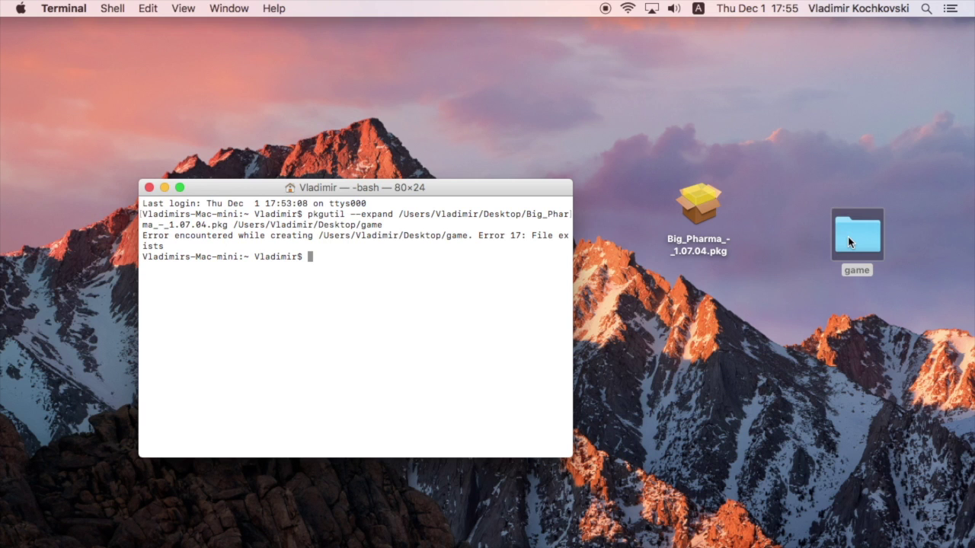
- Move the existing game folder on the desktop to the Trash
{"action": "left_click", "coordinate": [849, 236]}
{"action": "right_click", "coordinate": [853, 229]}
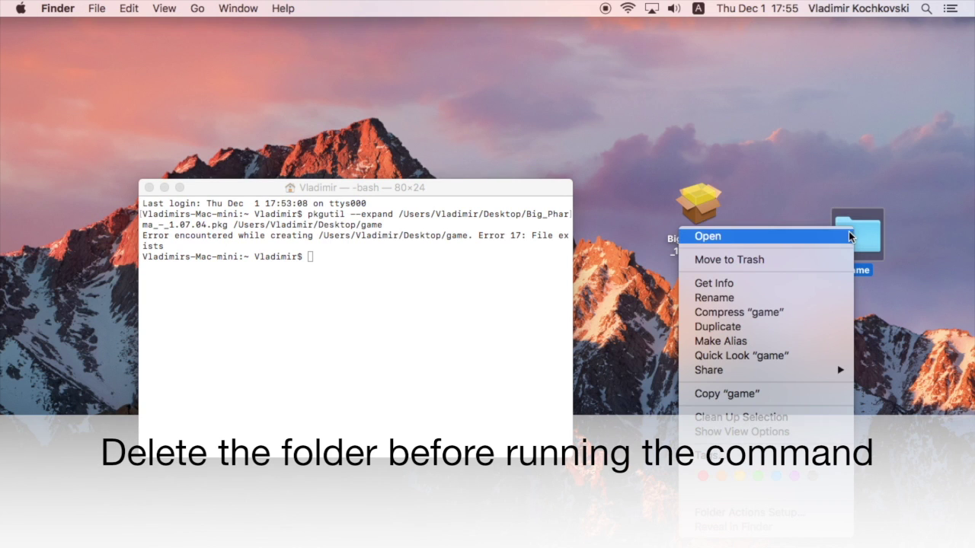
{"action": "left_click", "coordinate": [814, 260]}
- Rerun the pkgutil --expand command successfully and open the newly created game folder
{"action": "left_click", "coordinate": [464, 239]}
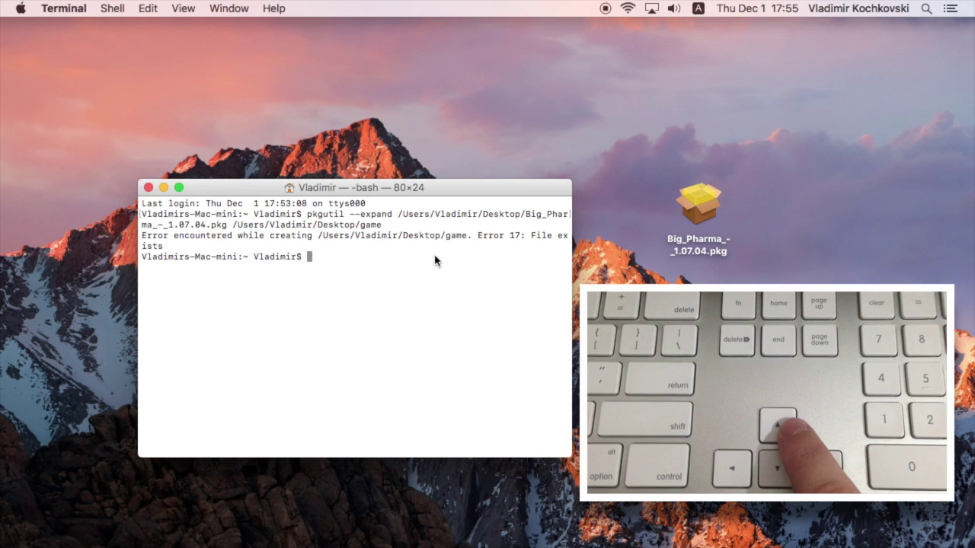
{"action": "key", "text": "Up"}
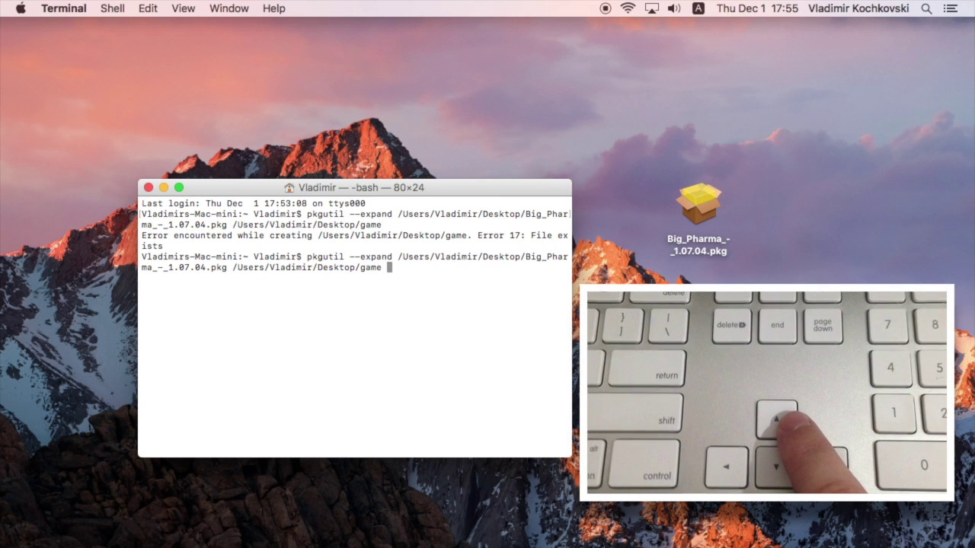
{"action": "key", "text": "Return"}
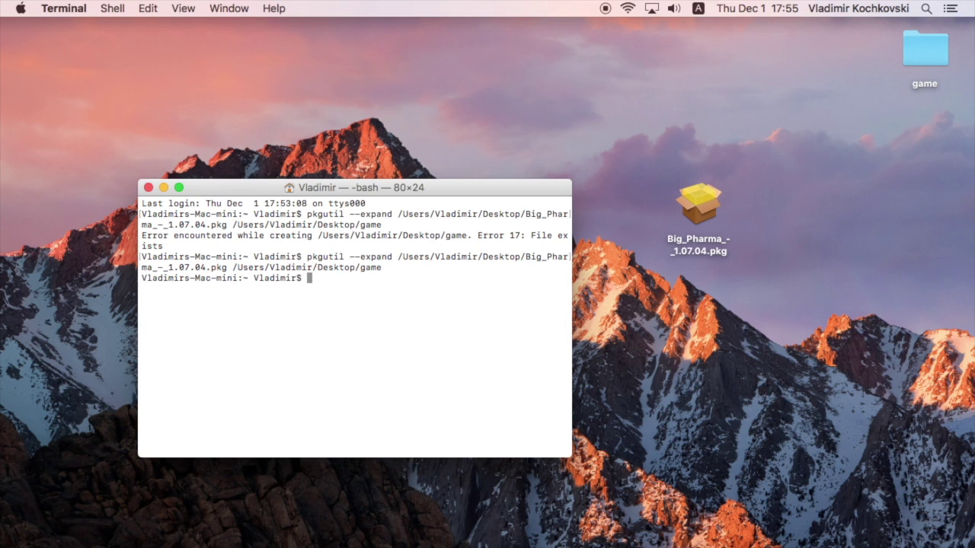
{"action": "left_click_drag", "start_coordinate": [919, 48], "coordinate": [768, 131]}
{"action": "double_click", "coordinate": [767, 131]}
- Show the package contents of Big_Pharma.pkg in a widened window and select its Payload item
{"action": "right_click", "coordinate": [371, 141]}
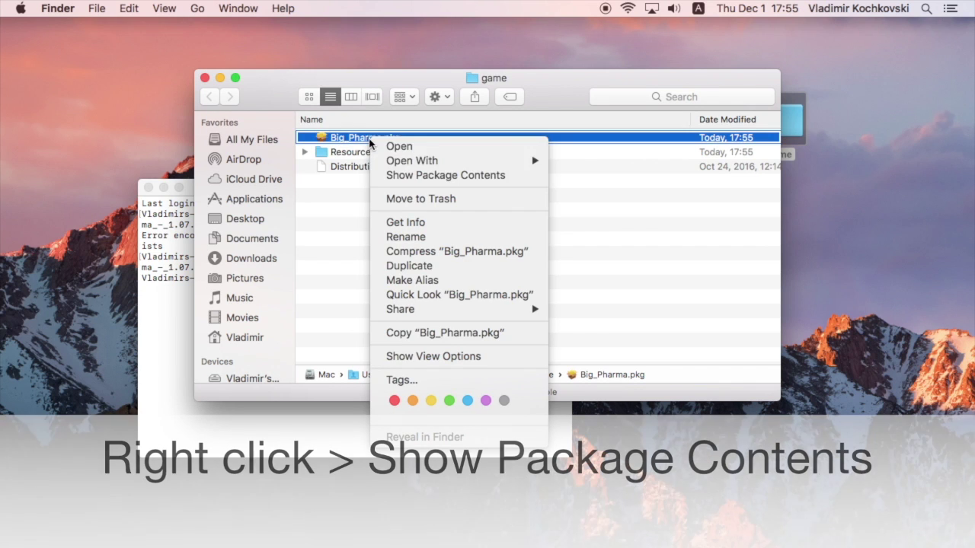
{"action": "left_click", "coordinate": [438, 178]}
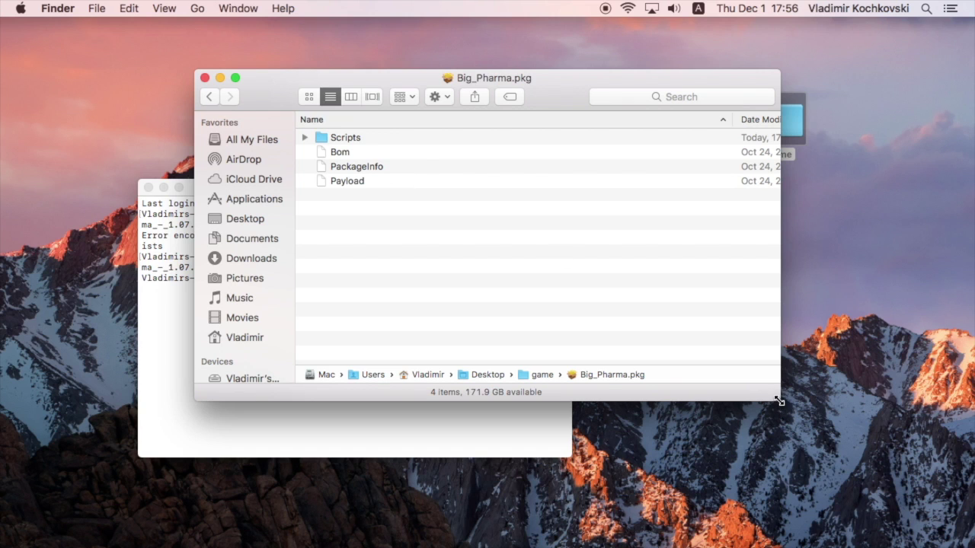
{"action": "left_click_drag", "start_coordinate": [779, 399], "coordinate": [950, 407]}
{"action": "left_click", "coordinate": [338, 183]}
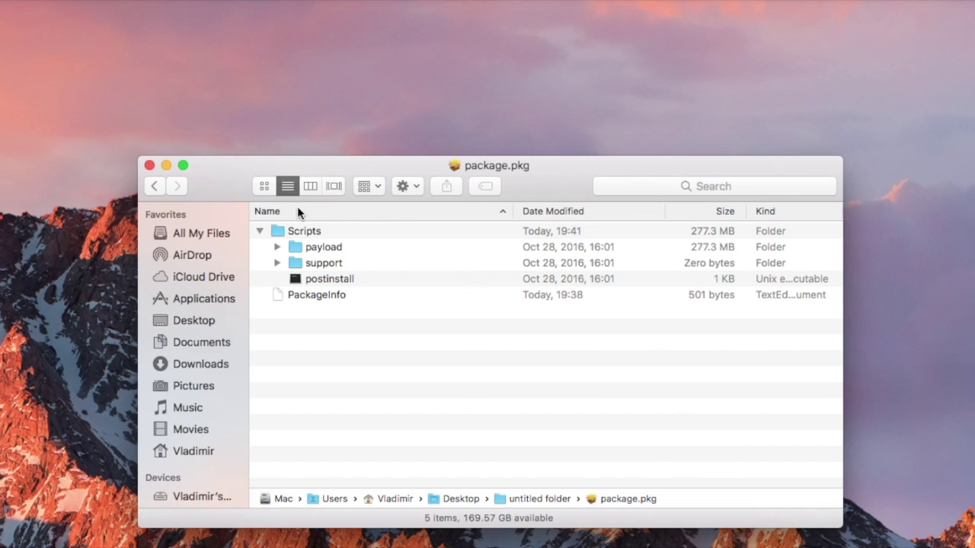
- Move the payload folder onto the desktop and rename it payload.app
{"action": "left_click_drag", "start_coordinate": [319, 253], "coordinate": [345, 76]}
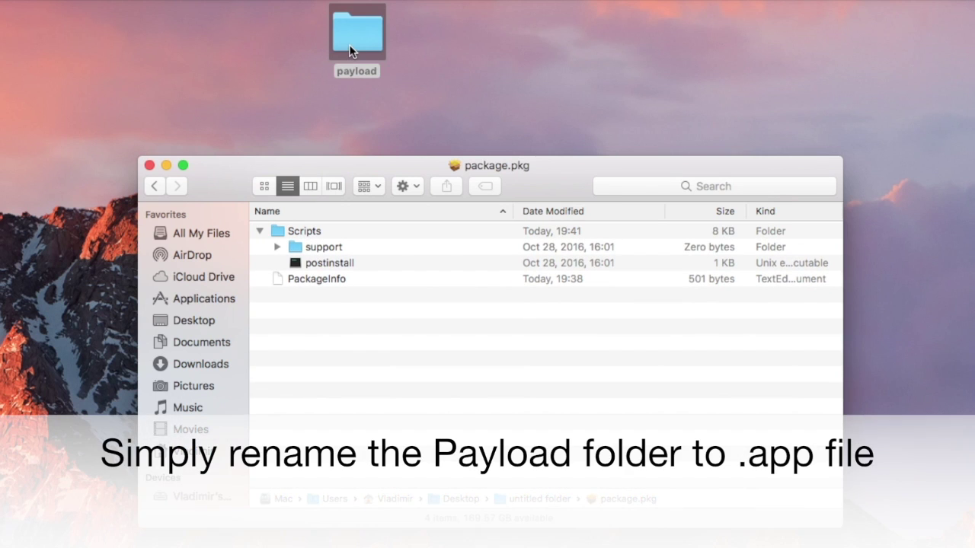
{"action": "left_click", "coordinate": [348, 57]}
{"action": "key", "text": "Return"}
{"action": "key", "text": "Right"}
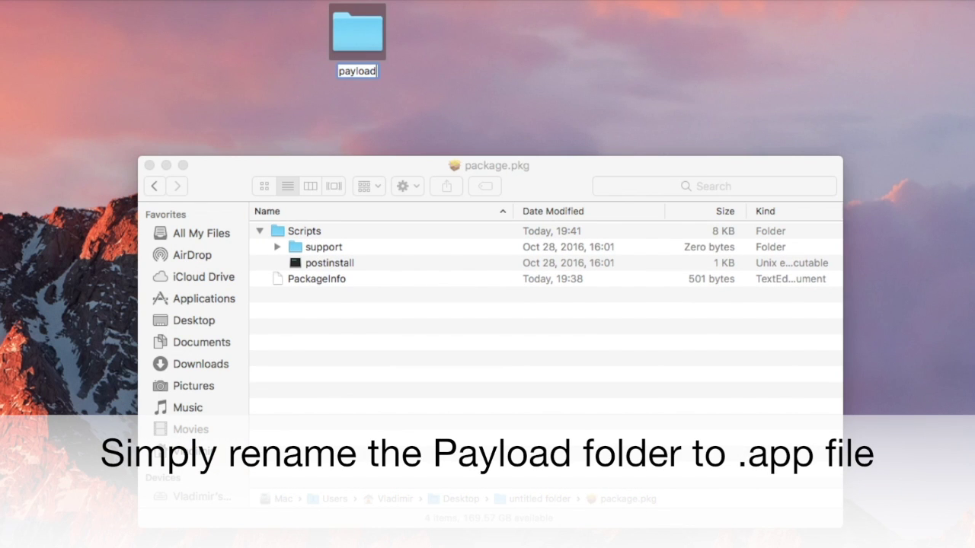
{"action": "type", "text": ".app"}
{"action": "key", "text": "Return"}
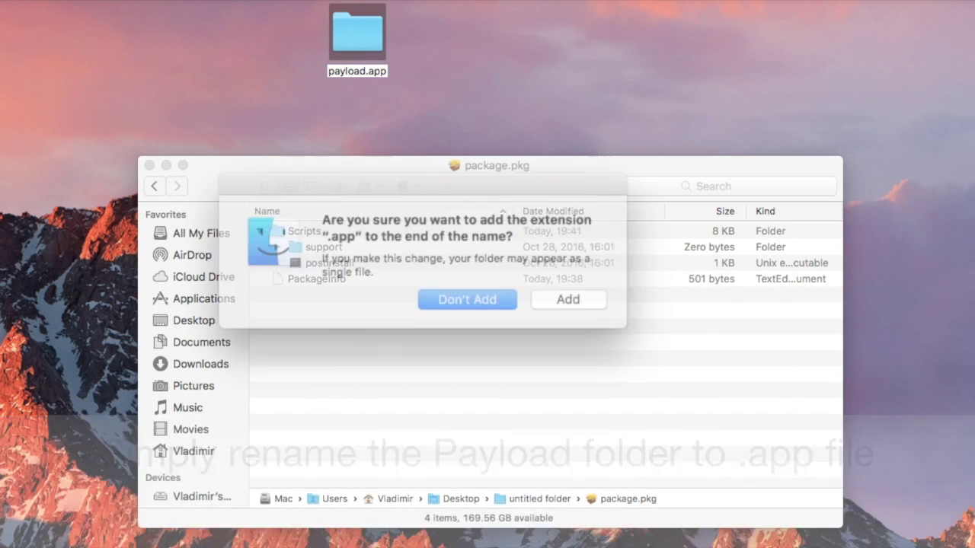
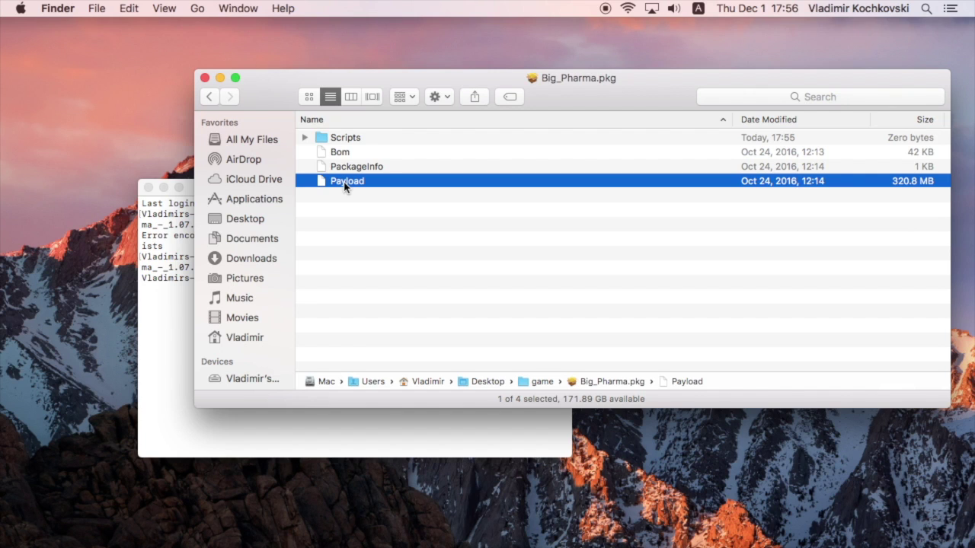
- Narrow and reposition the Big_Pharma.pkg window to uncover the desktop and game folder
{"action": "left_click", "coordinate": [954, 367]}
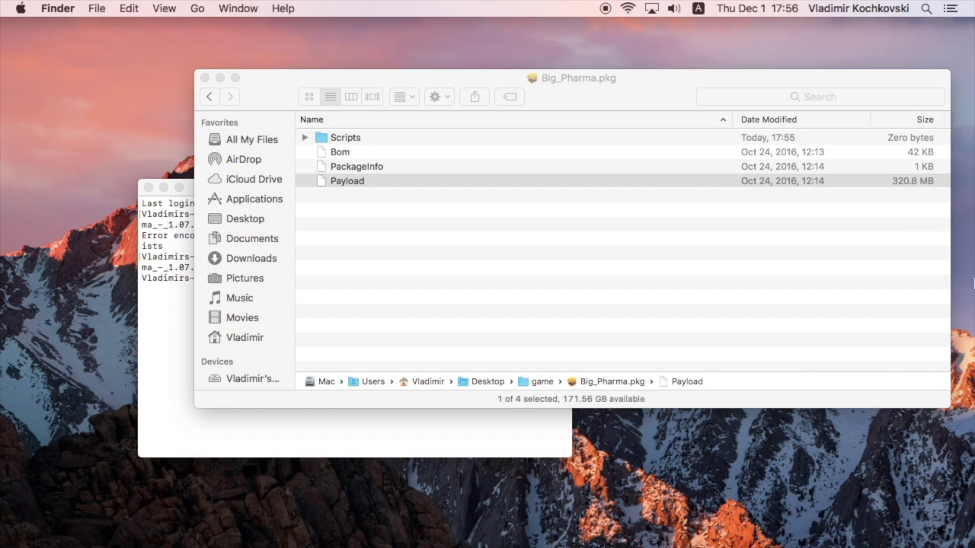
{"action": "left_click", "coordinate": [944, 410]}
{"action": "left_click_drag", "start_coordinate": [950, 363], "coordinate": [744, 358]}
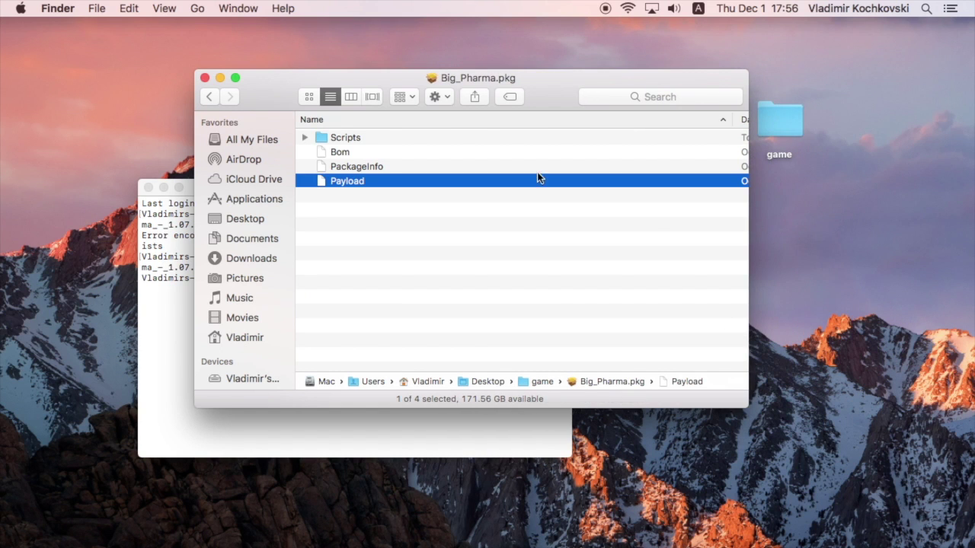
{"action": "left_click_drag", "start_coordinate": [553, 94], "coordinate": [577, 85]}
- Create a new desktop folder named 'extracted payload' and bring Terminal forward
{"action": "right_click", "coordinate": [887, 229]}
{"action": "left_click", "coordinate": [876, 233]}
{"action": "type", "text": "extracted payload"}
{"action": "key", "text": "Return"}
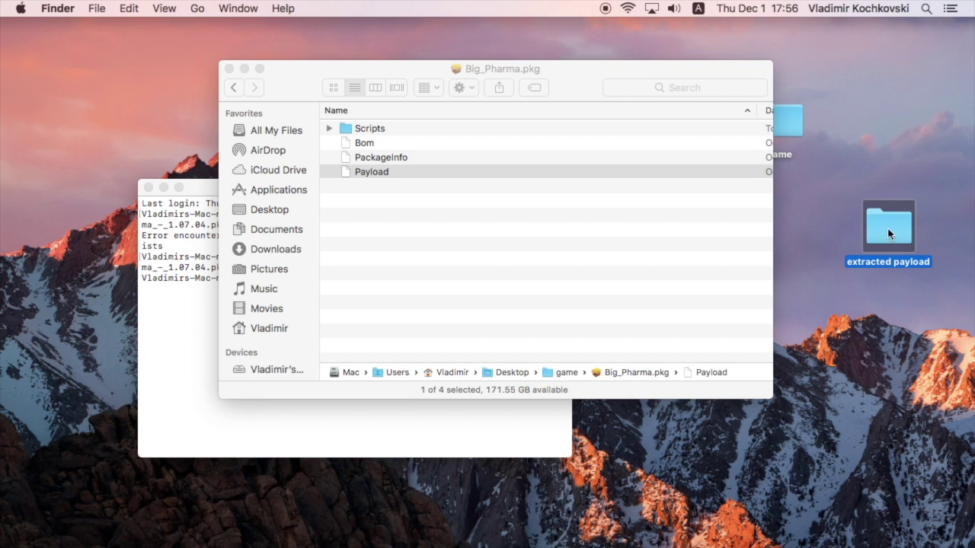
{"action": "left_click_drag", "start_coordinate": [194, 188], "coordinate": [169, 238]}
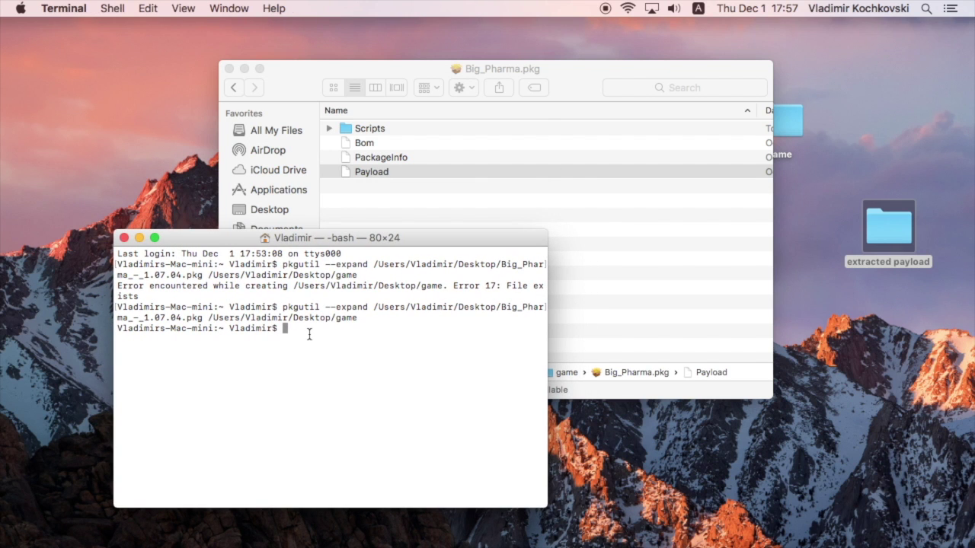
- Run tar -xvf on the Payload file with -C targeting the 'extracted payload' folder
{"action": "type", "text": "tar -xvf"}
{"action": "left_click_drag", "start_coordinate": [368, 172], "coordinate": [398, 344]}
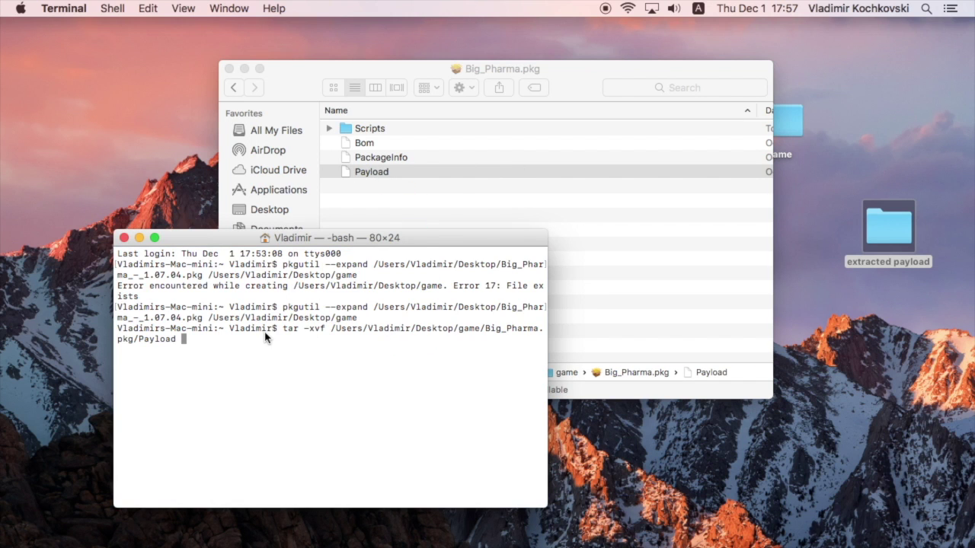
{"action": "type", "text": "-C"}
{"action": "left_click_drag", "start_coordinate": [888, 229], "coordinate": [333, 361]}
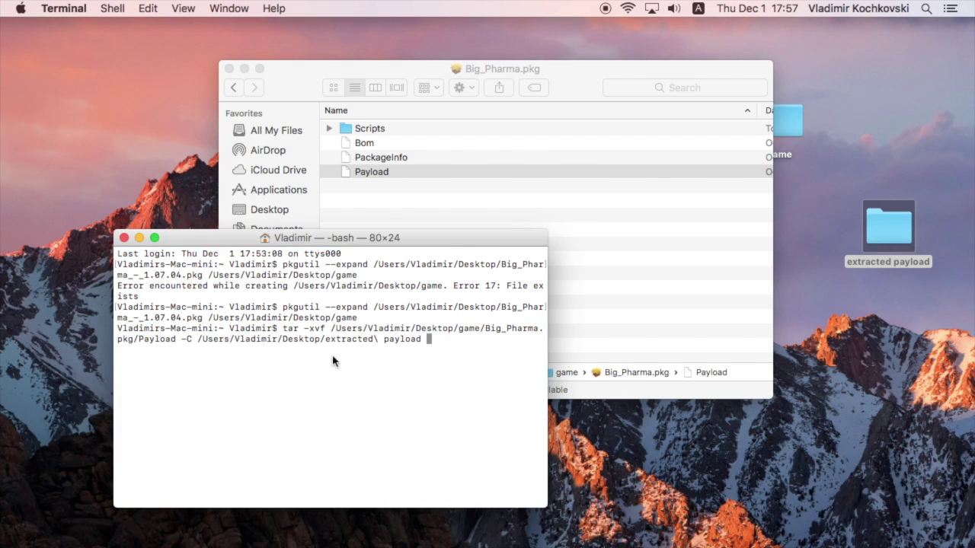
{"action": "left_click", "coordinate": [901, 241]}
{"action": "left_click", "coordinate": [460, 260]}
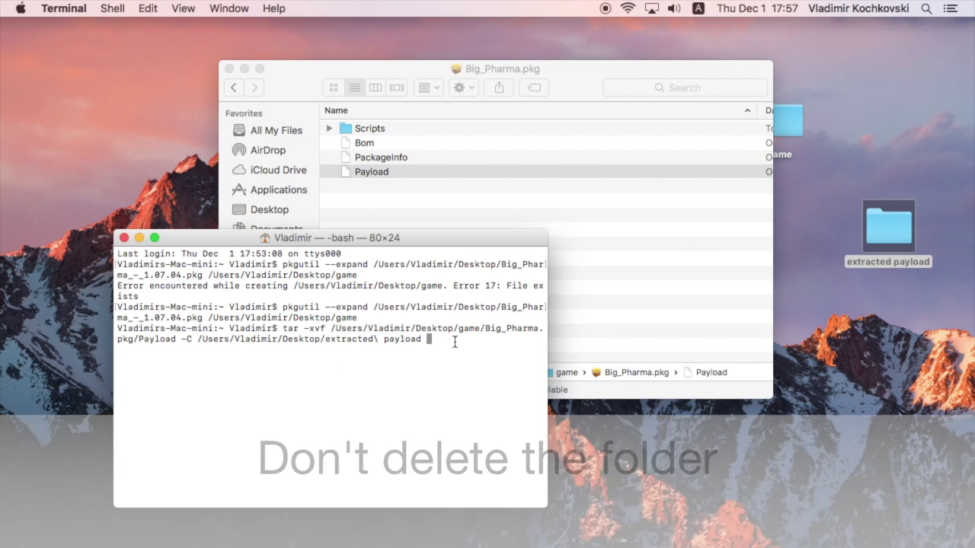
{"action": "key", "text": "Return"}
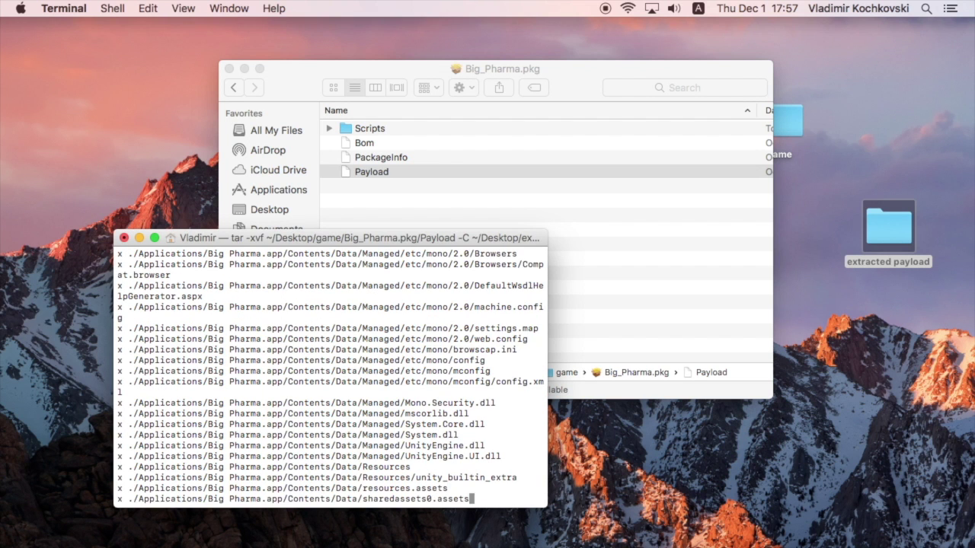
- Move Big Pharma.app from extracted payload/Applications to the desktop and close both Finder windows
{"action": "double_click", "coordinate": [879, 223]}
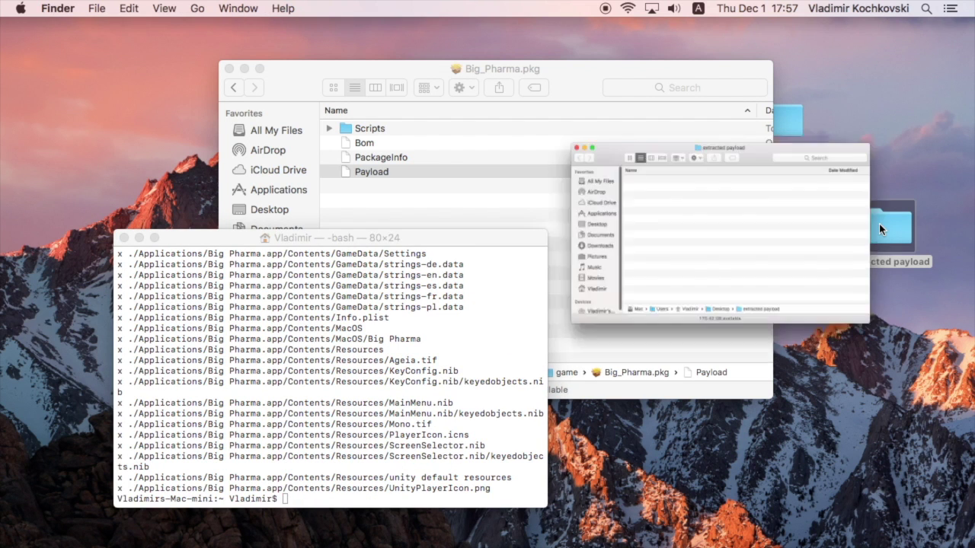
{"action": "double_click", "coordinate": [386, 149]}
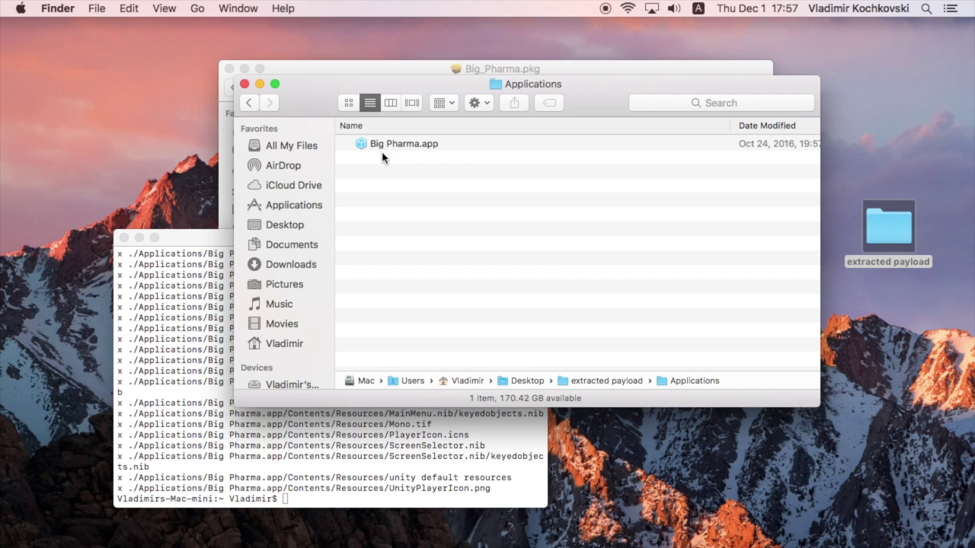
{"action": "left_click", "coordinate": [385, 147]}
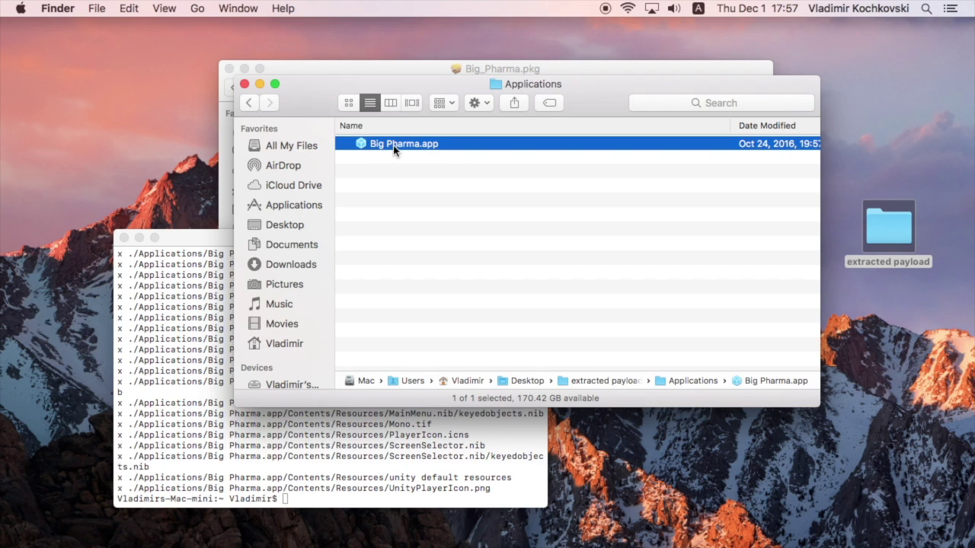
{"action": "left_click_drag", "start_coordinate": [393, 148], "coordinate": [893, 415]}
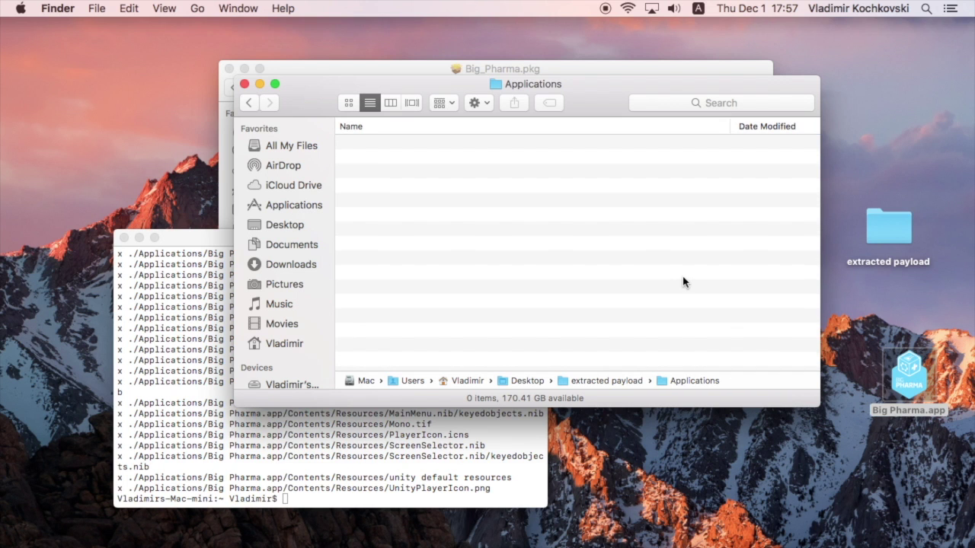
{"action": "left_click", "coordinate": [245, 83]}
{"action": "left_click", "coordinate": [230, 69]}
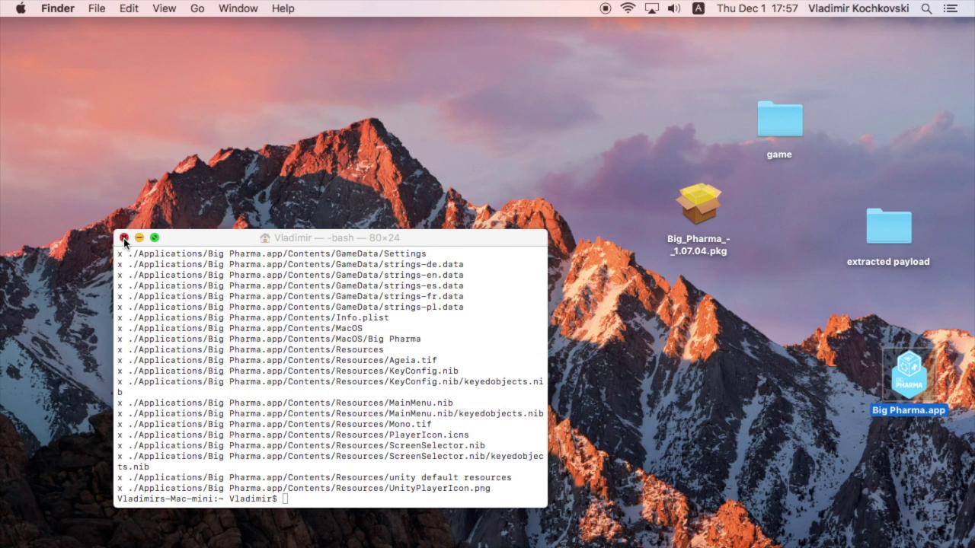
- Close Terminal, trash the game and extracted payload folders, and reposition Big Pharma.app
{"action": "left_click", "coordinate": [124, 238]}
{"action": "left_click_drag", "start_coordinate": [946, 109], "coordinate": [792, 134]}
{"action": "right_click", "coordinate": [792, 134]}
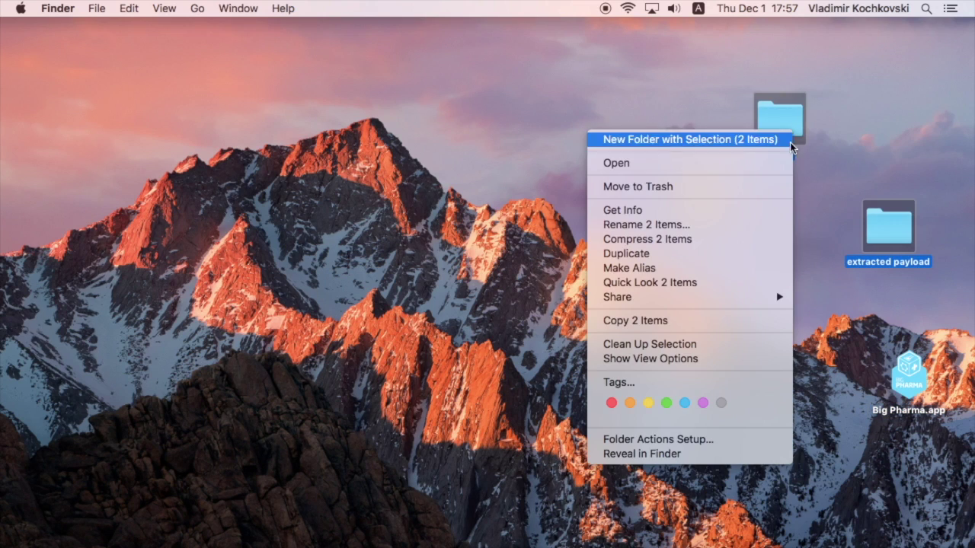
{"action": "left_click", "coordinate": [759, 186]}
{"action": "left_click_drag", "start_coordinate": [899, 358], "coordinate": [811, 218]}
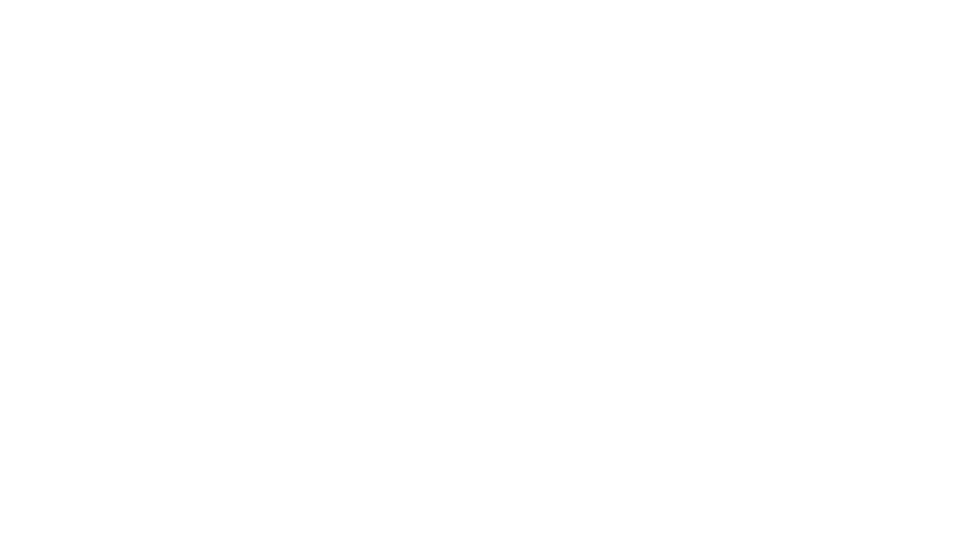